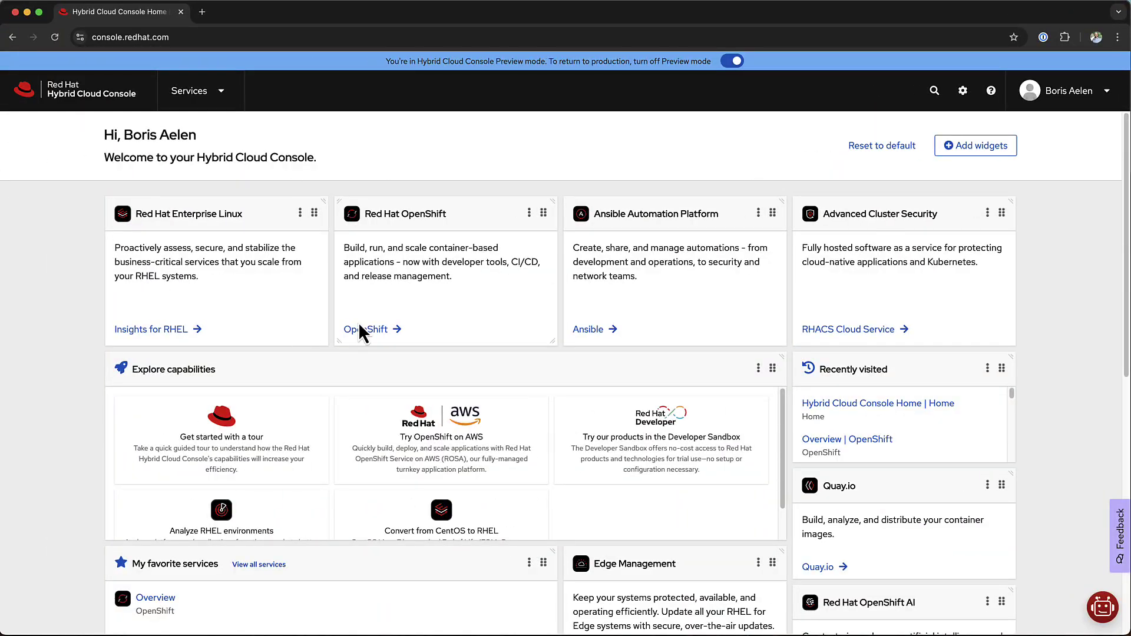
- Start a new OpenShift Container Platform datacenter cluster in the Assisted Installer
left_click(381, 330)
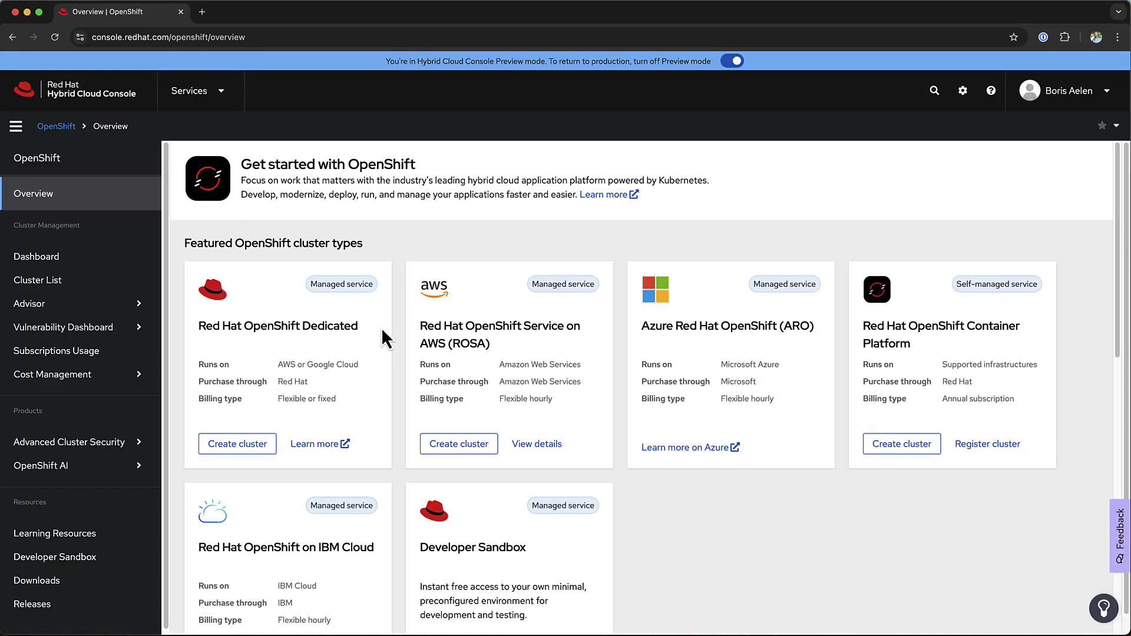
left_click(882, 449)
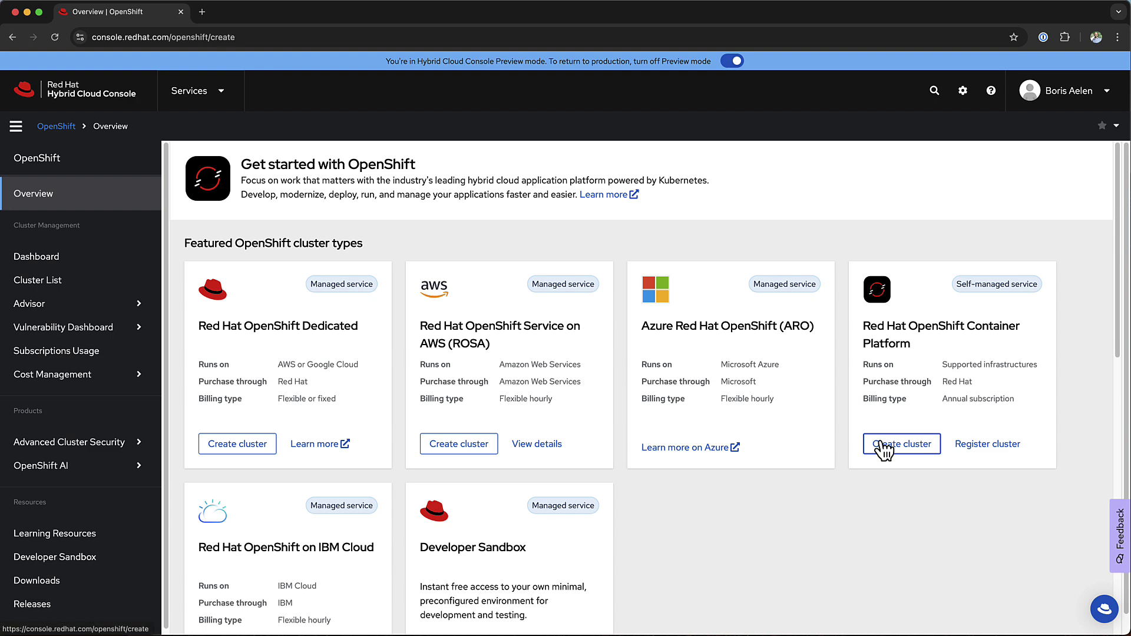
left_click(645, 236)
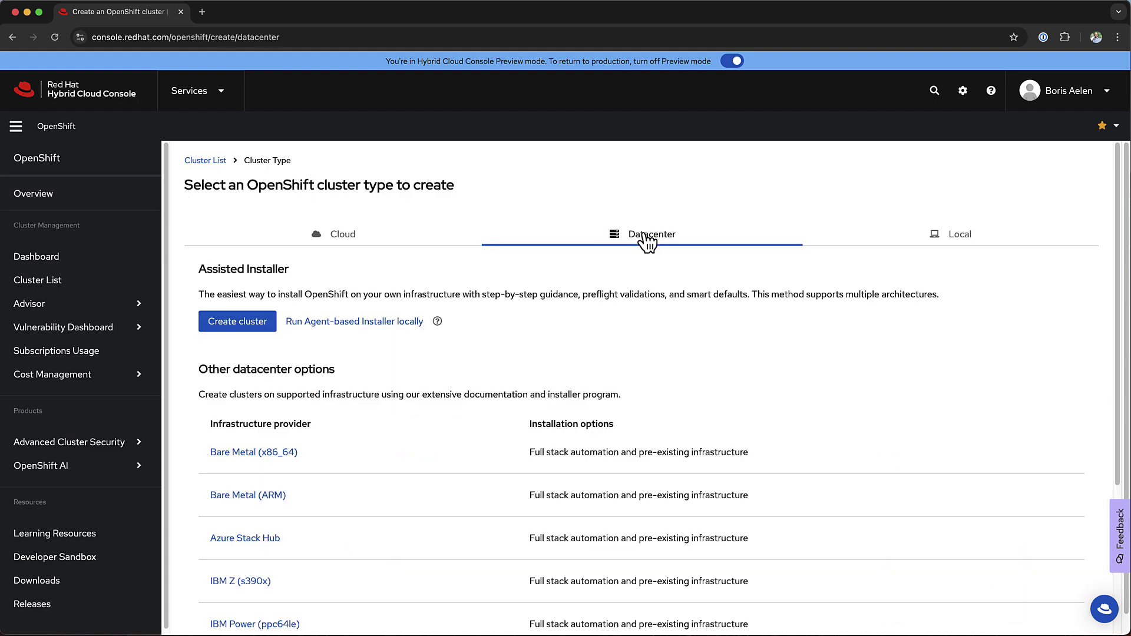
left_click(237, 323)
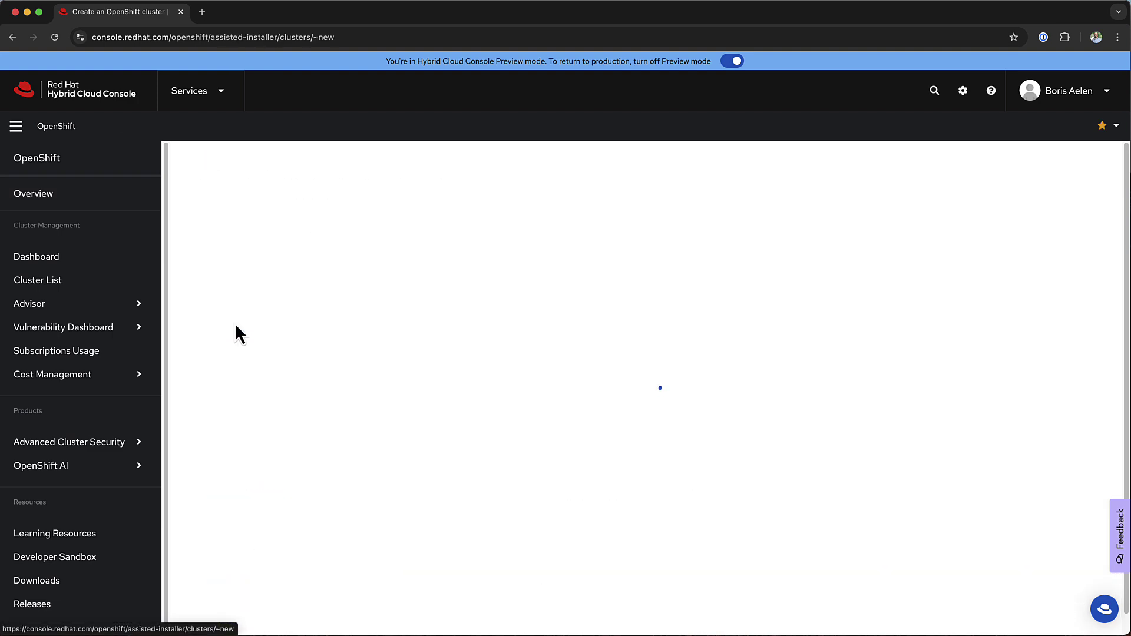
- Name the cluster ocp-dhcp with base domain int-tme.local and save the details
type("ocp-dhcp")
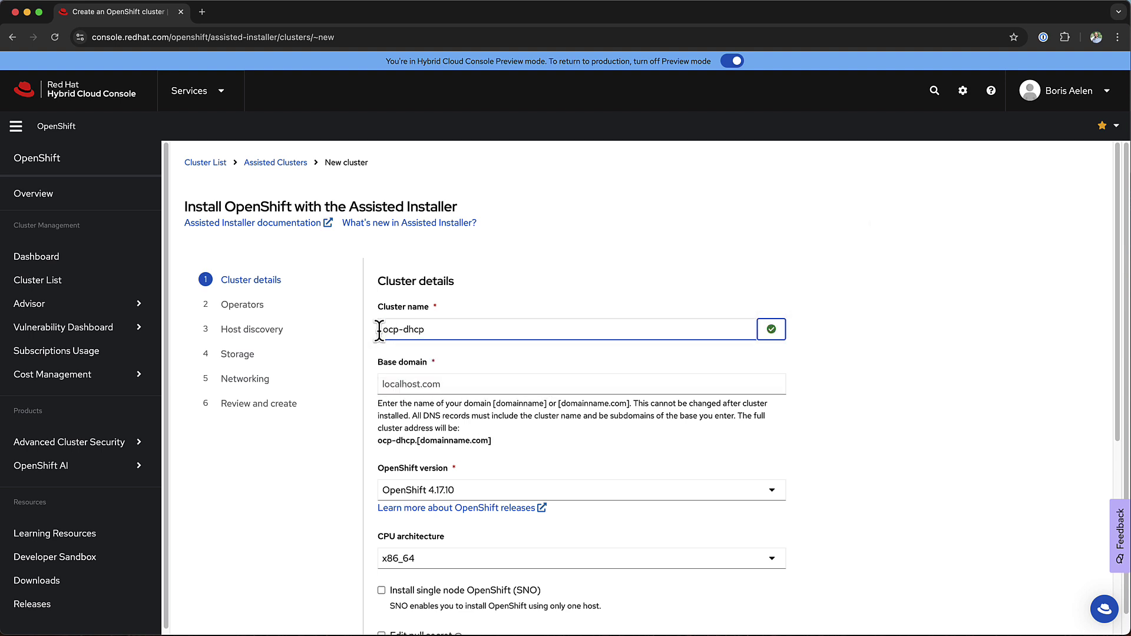
key("Tab")
type("int-tme.local")
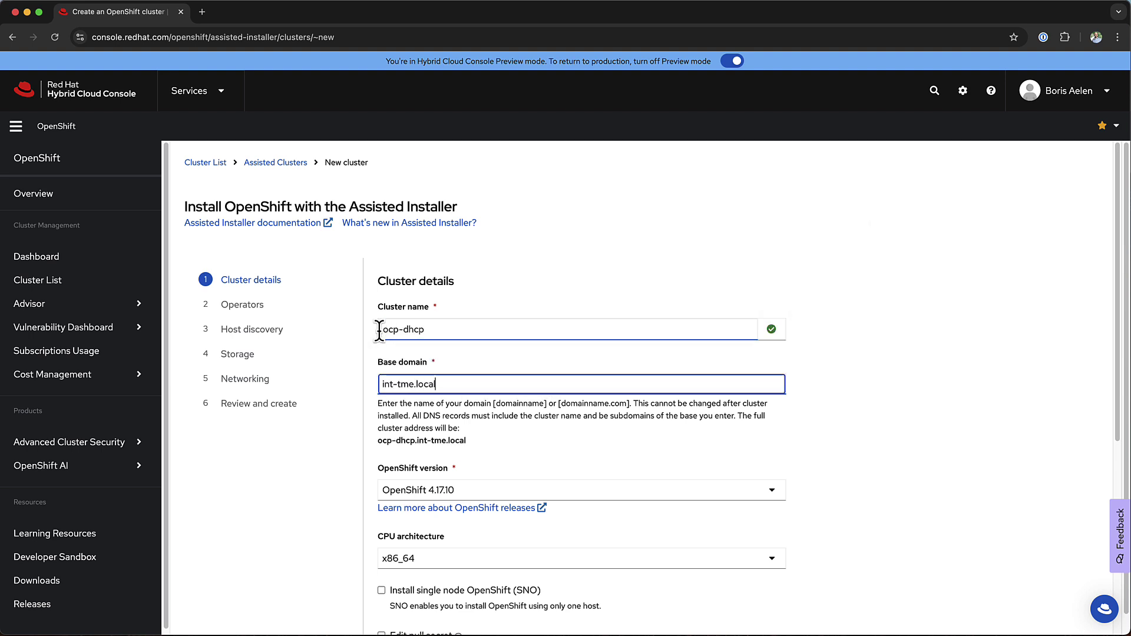
key("Tab")
scroll(507, 418, "down", 5)
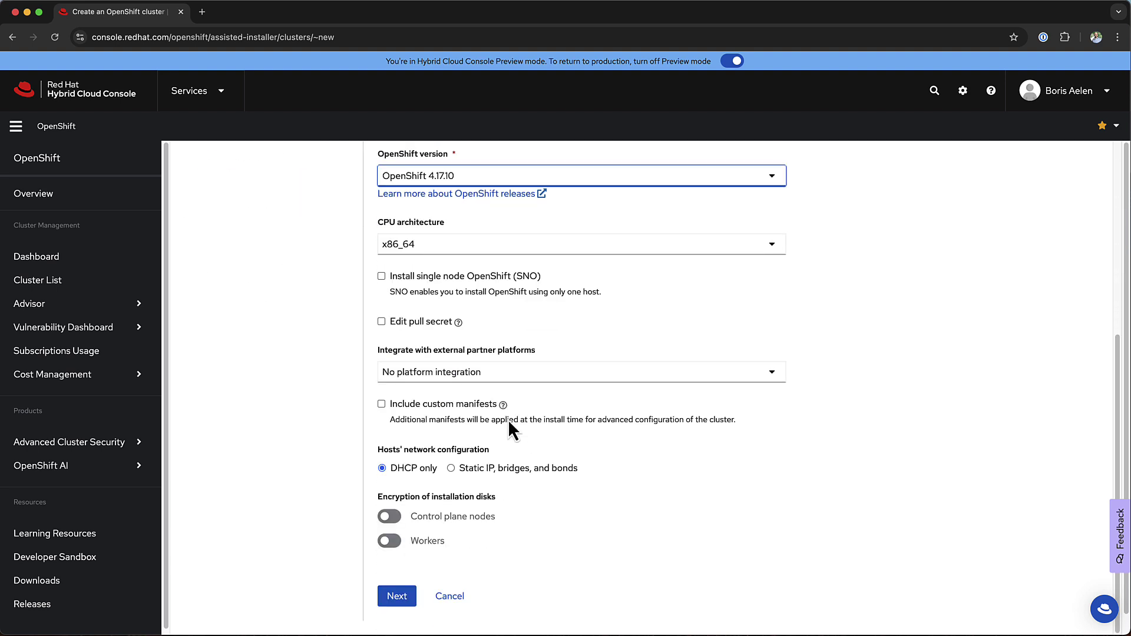
left_click(398, 598)
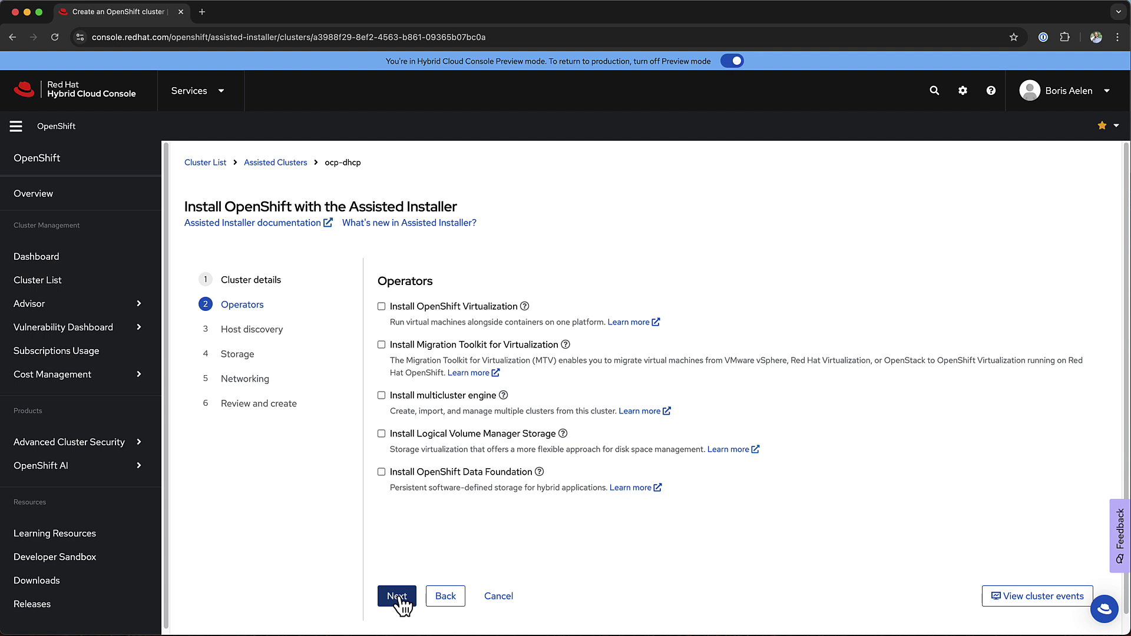
- Skip the operators and generate a Discovery ISO for adding hosts to ocp-dhcp
left_click(399, 598)
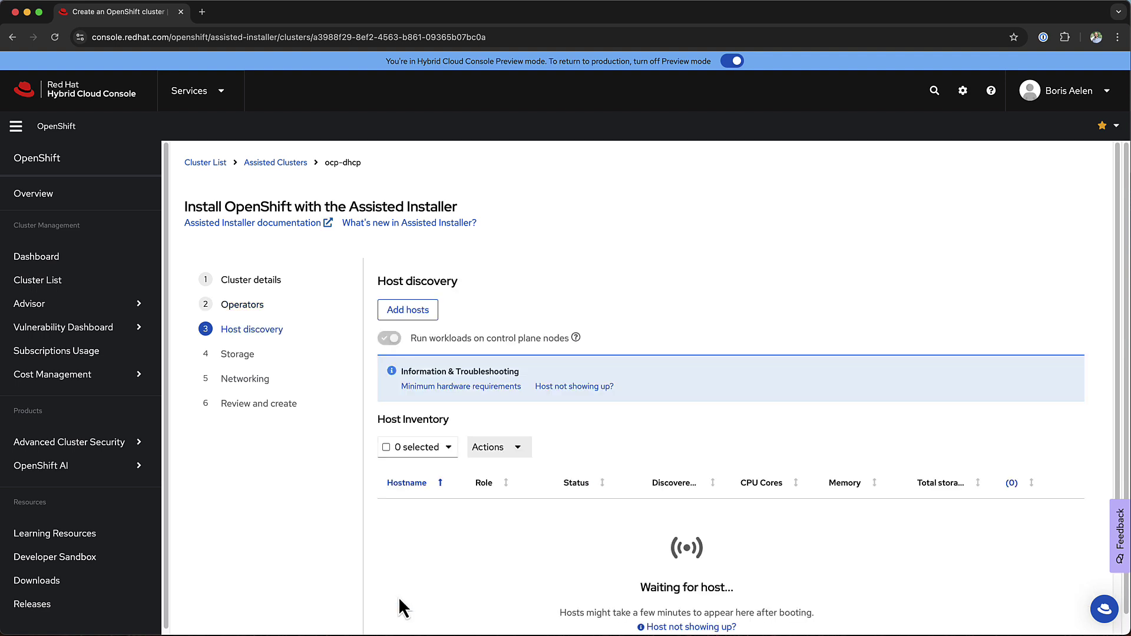
left_click(413, 312)
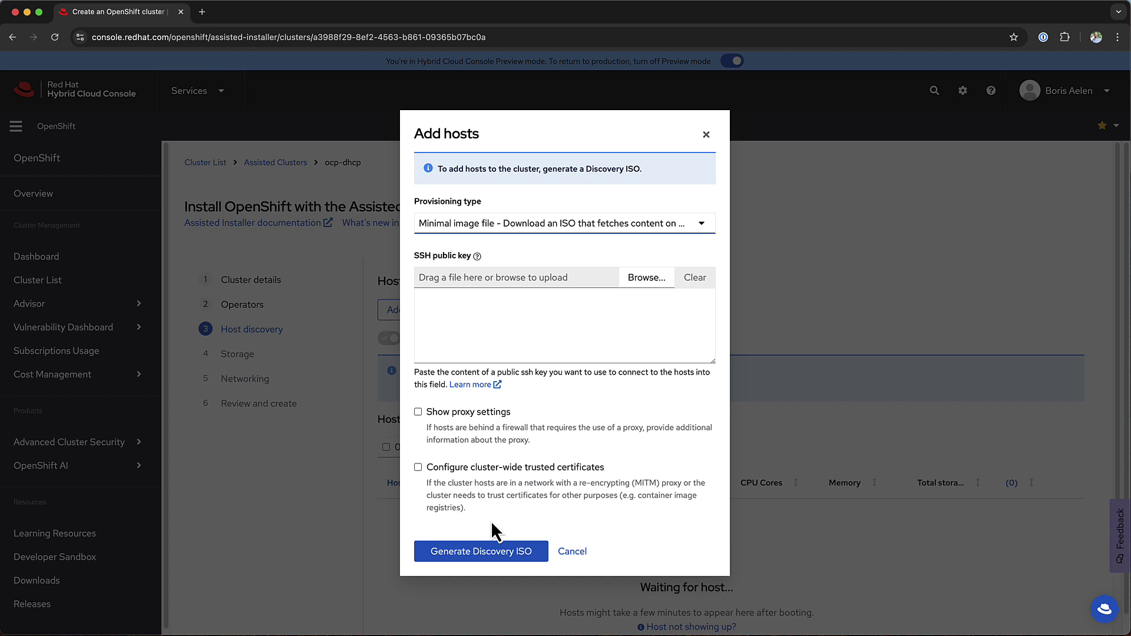
left_click(483, 548)
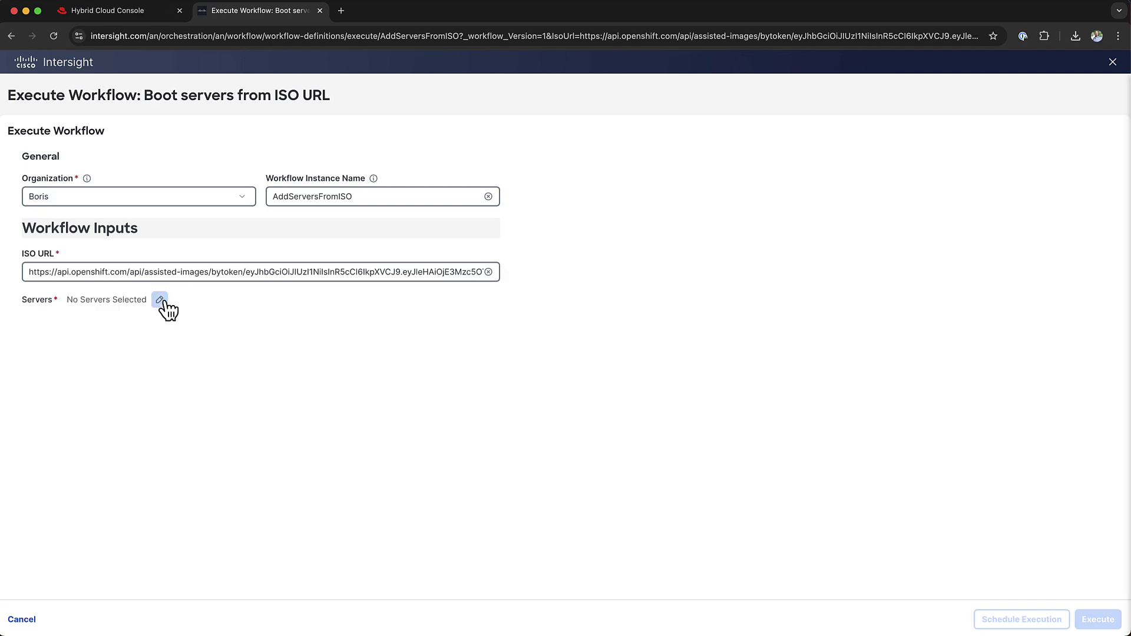
- Select servers int-tme-ucs-3-1-8, 3-1-5 and 3-1-7 and execute the boot workflow
left_click(160, 301)
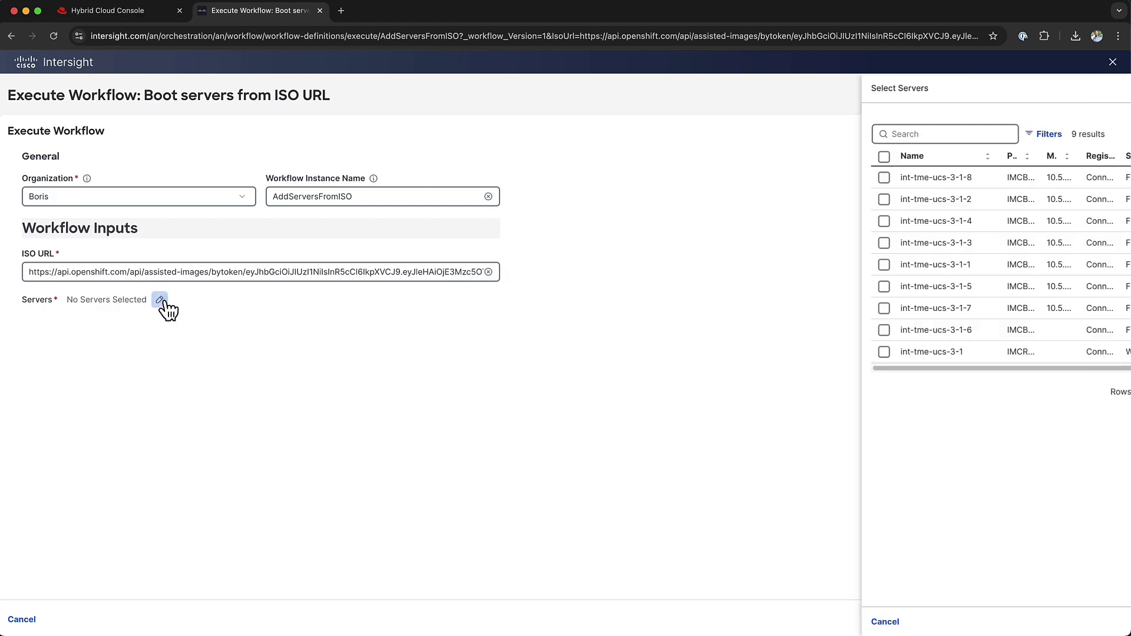
left_click(712, 177)
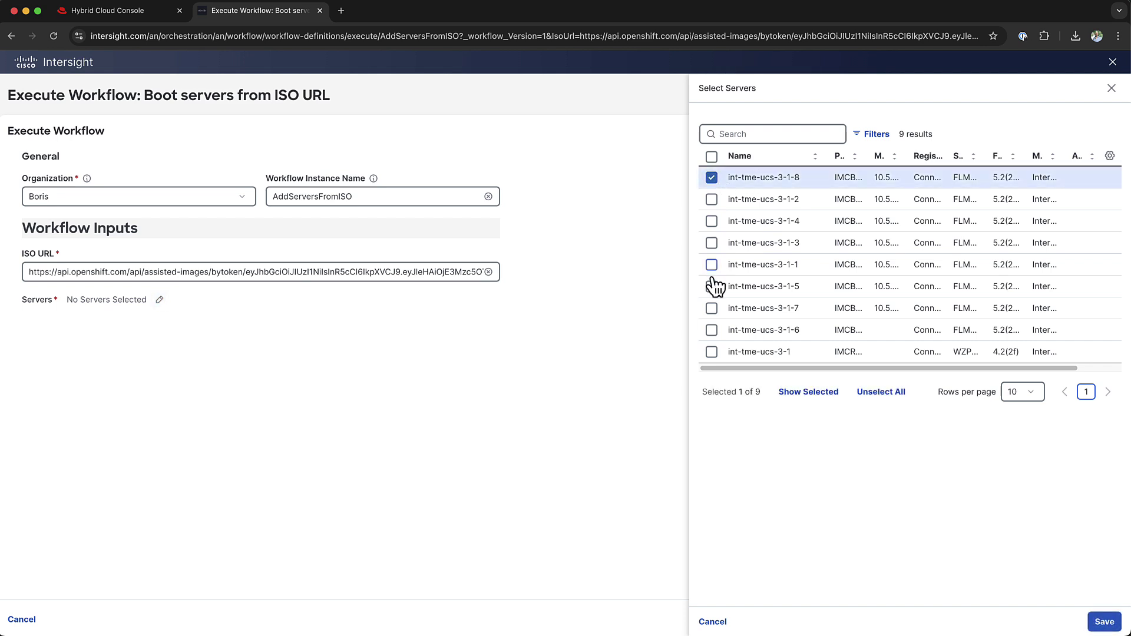
left_click(711, 287)
left_click(711, 308)
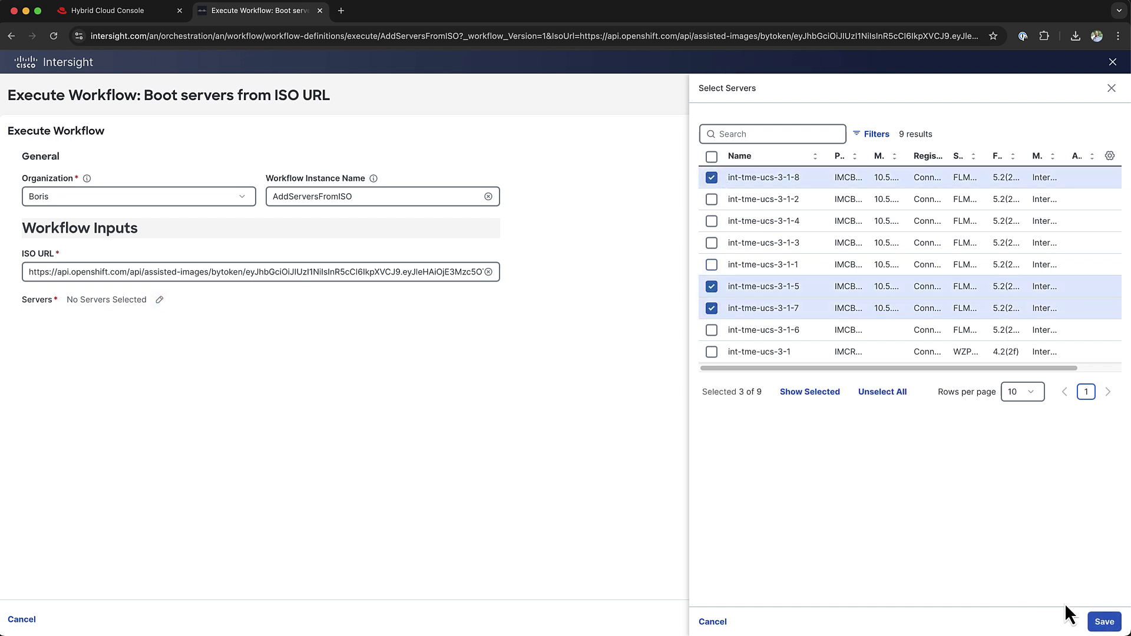
left_click(1102, 622)
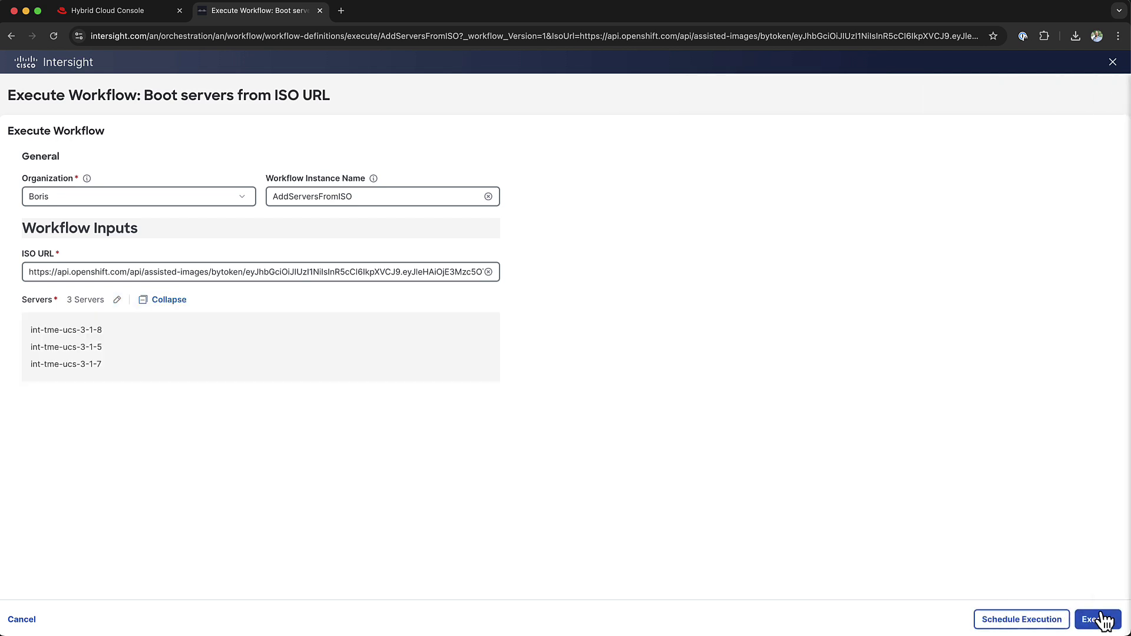
left_click(1100, 620)
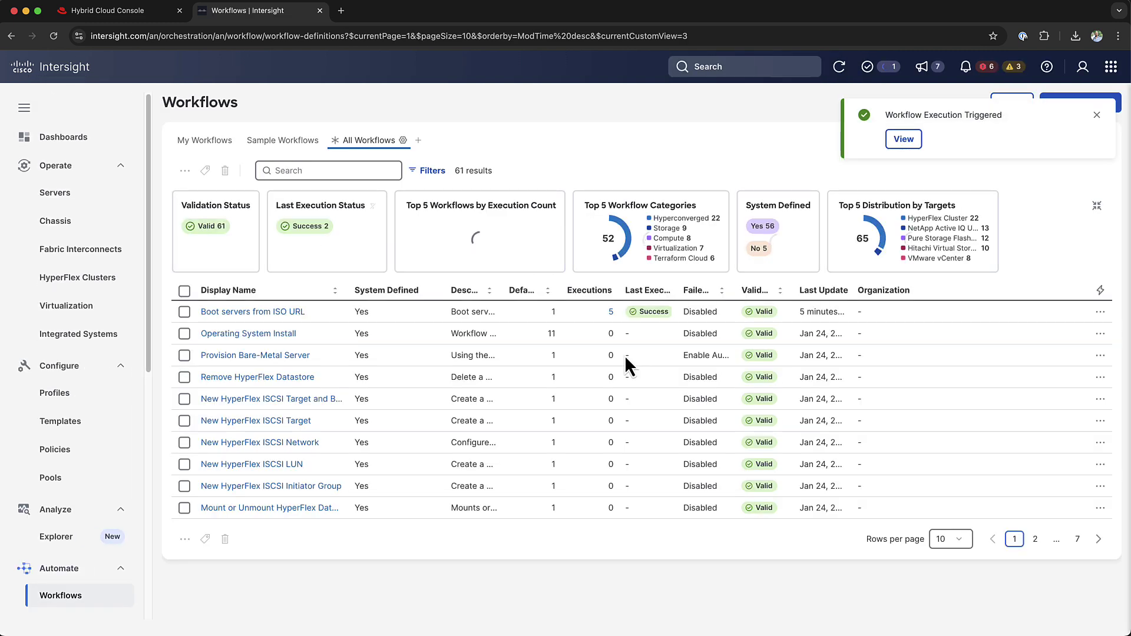
- View the triggered workflow execution and one server's boot execution steps
left_click(903, 140)
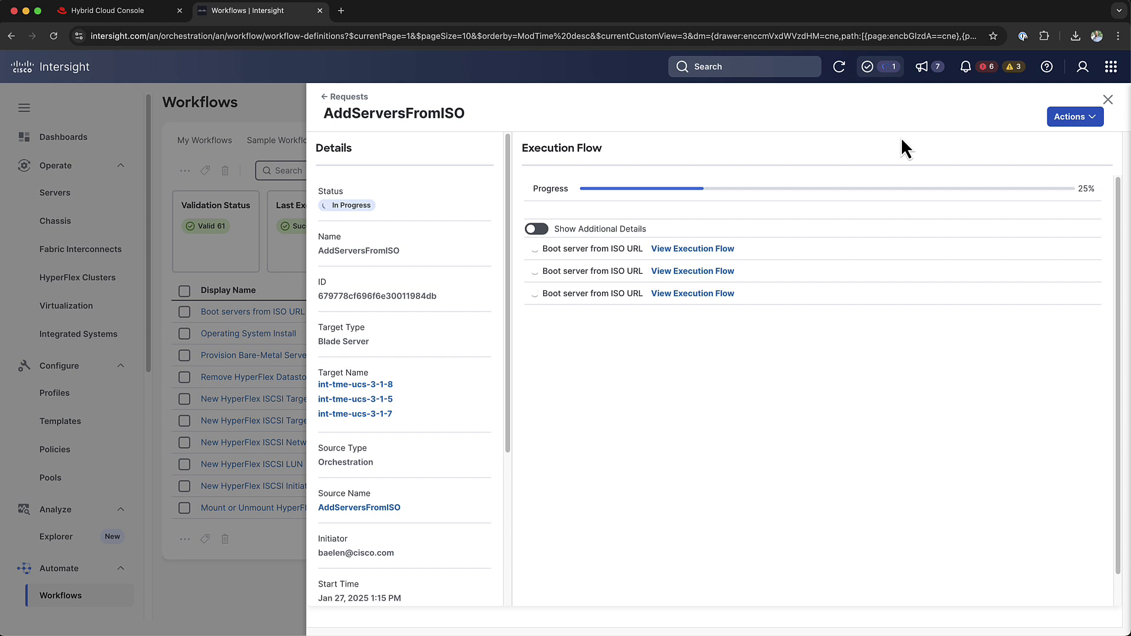
left_click(689, 248)
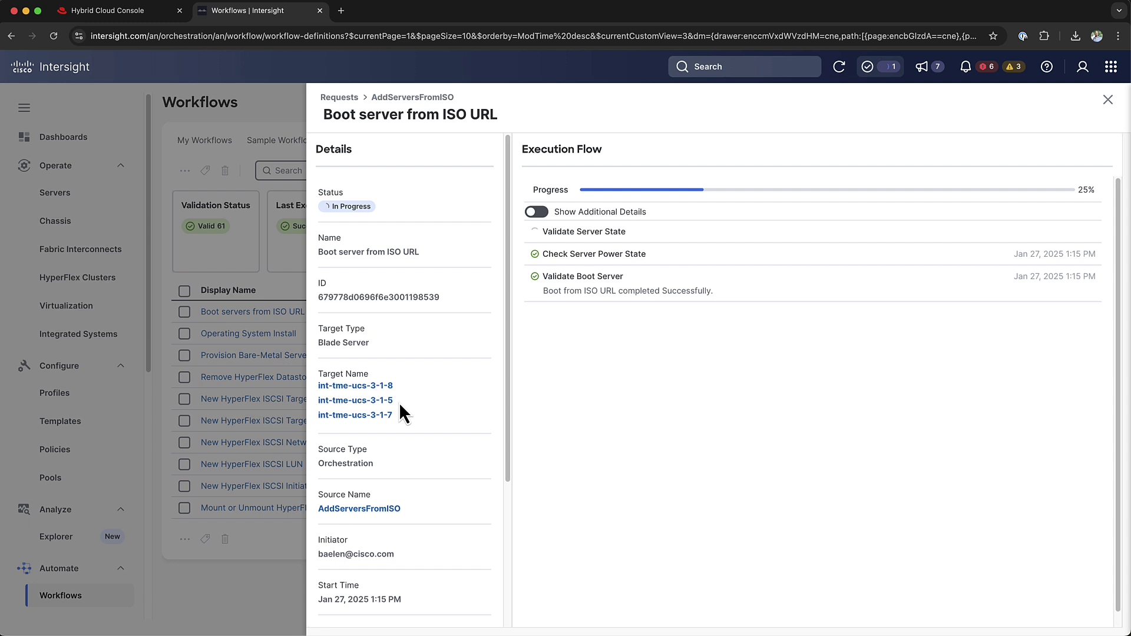
- Open a target server's detail page and list its available actions
left_click(387, 403)
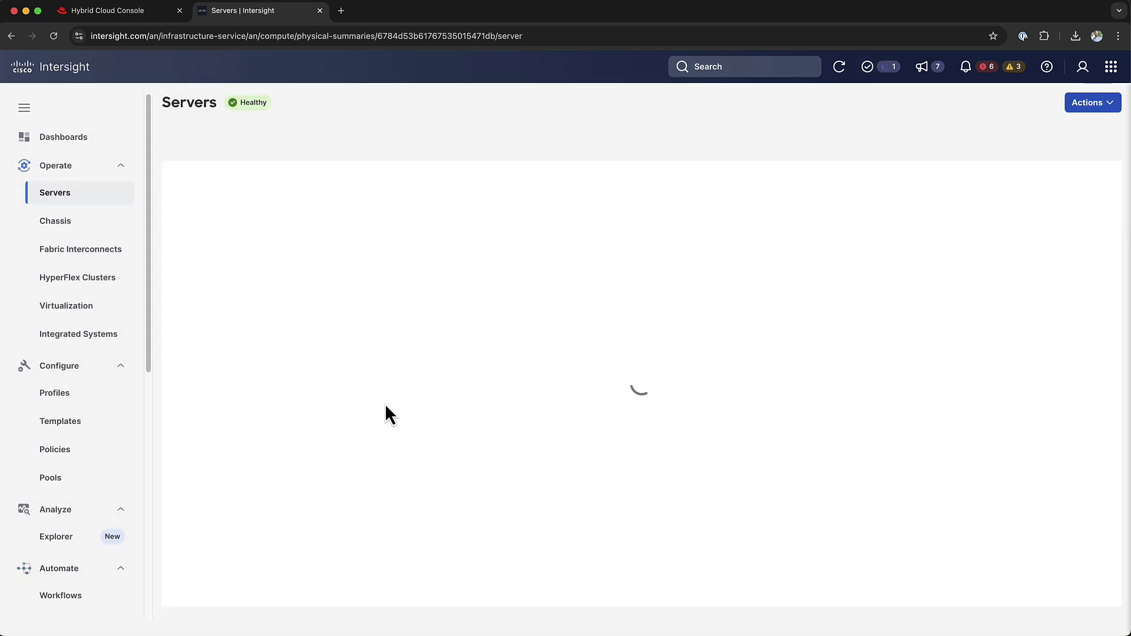
left_click(1099, 118)
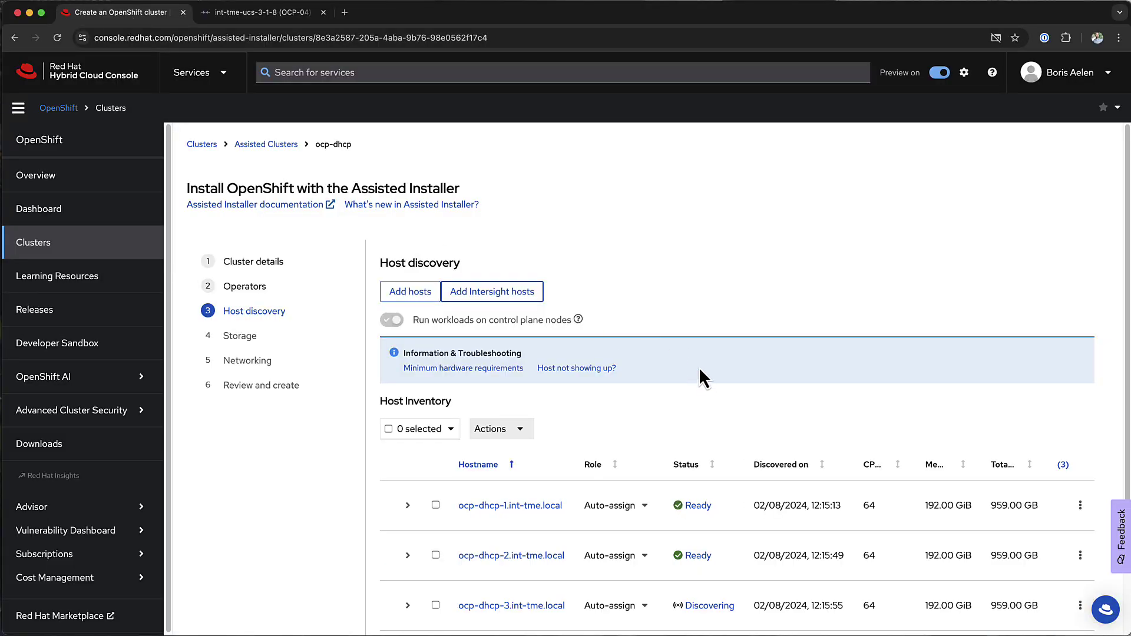
- Accept the discovered hosts and the storage settings
scroll(701, 371, "down", 3)
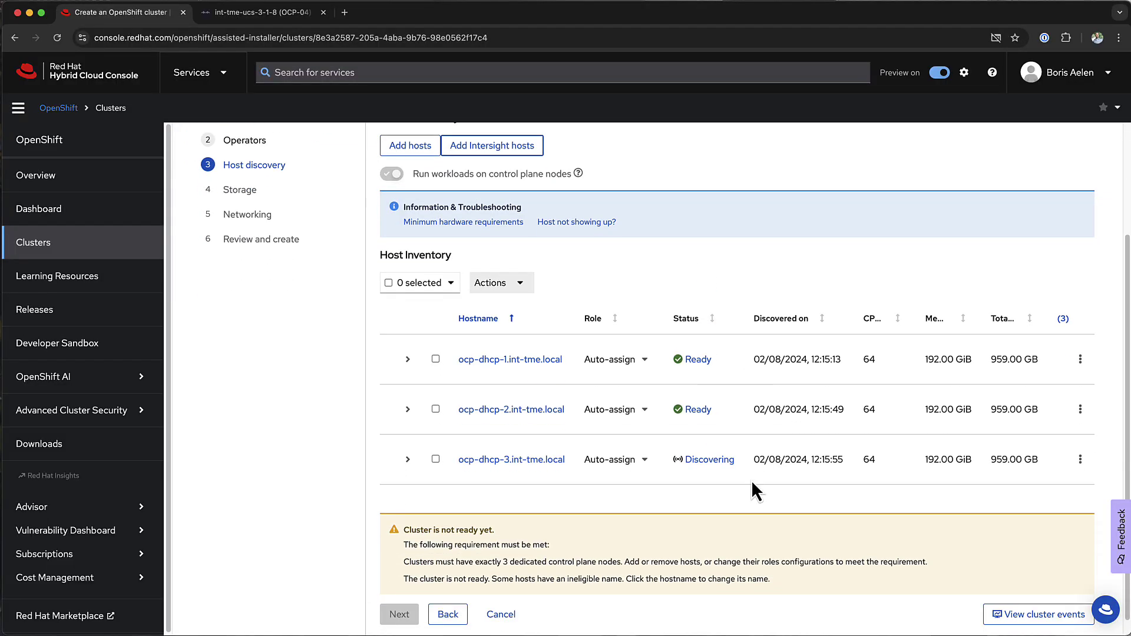
left_click(389, 598)
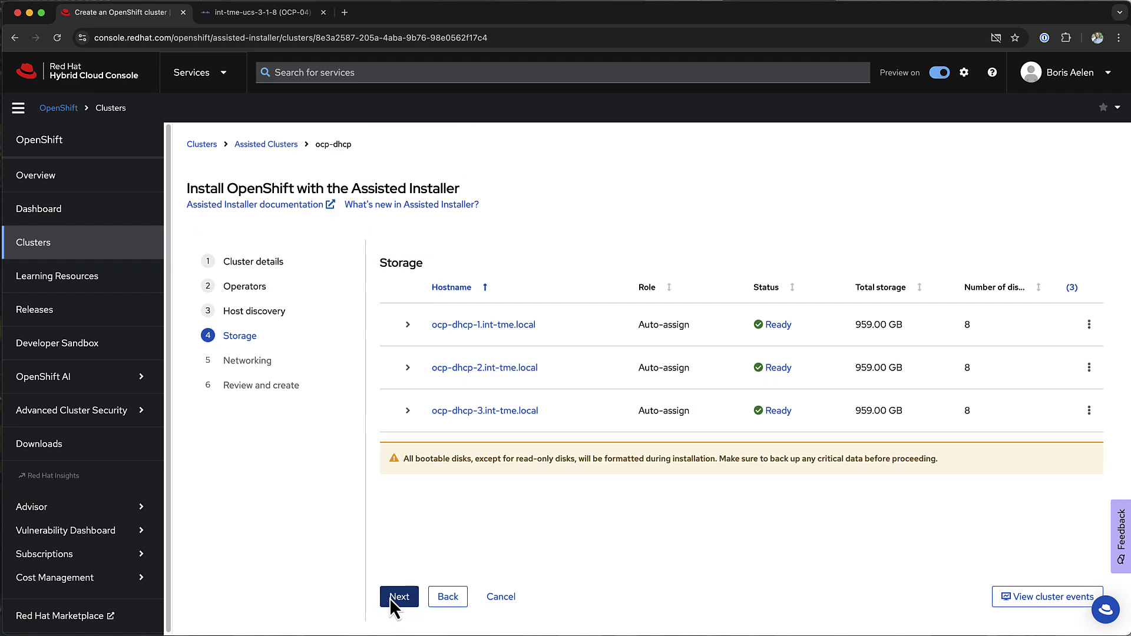
left_click(399, 597)
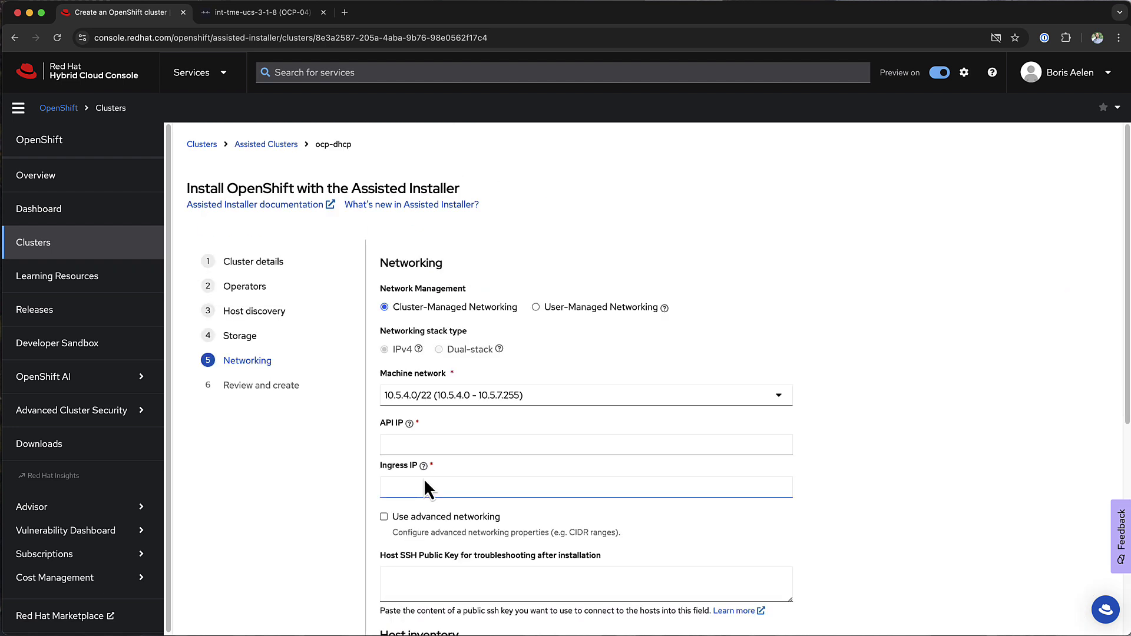
- Set the API IP to 10.5.5.50 and the Ingress IP to 10.5.5.51
left_click(439, 448)
type("10.5.5.50")
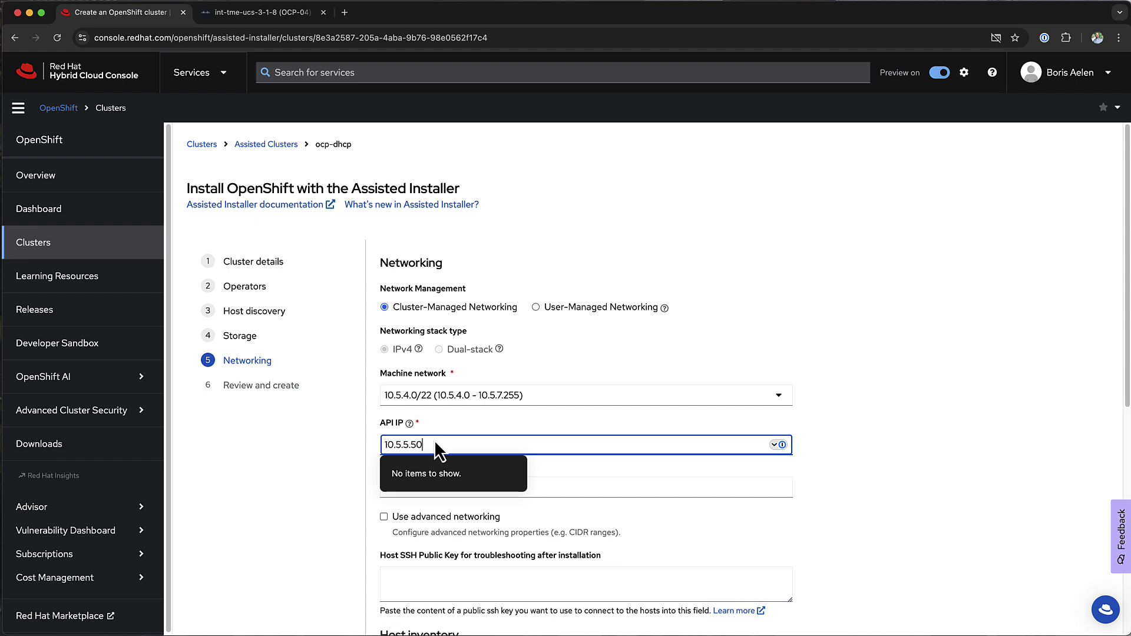
key("Tab")
type("10.5.5.51")
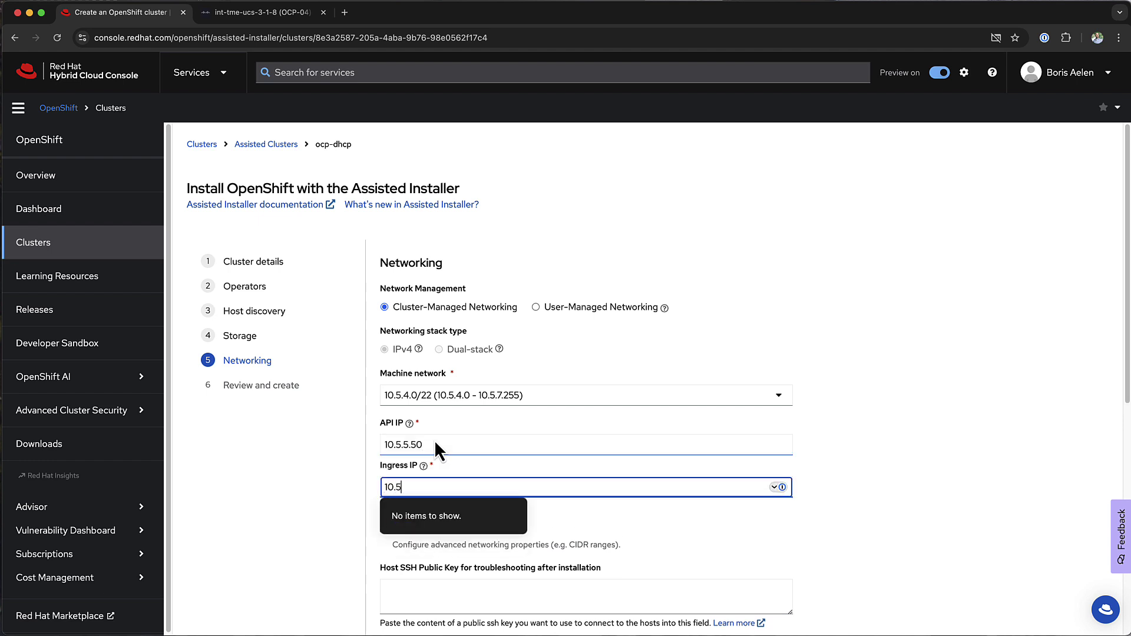
key("Tab")
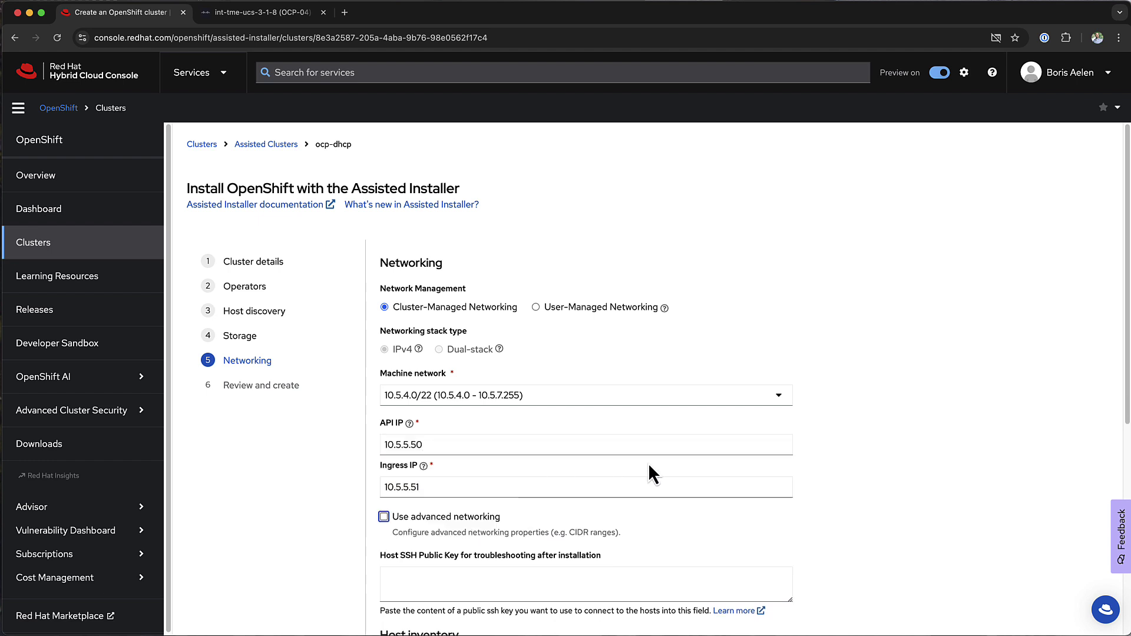
scroll(760, 509, "down", 5)
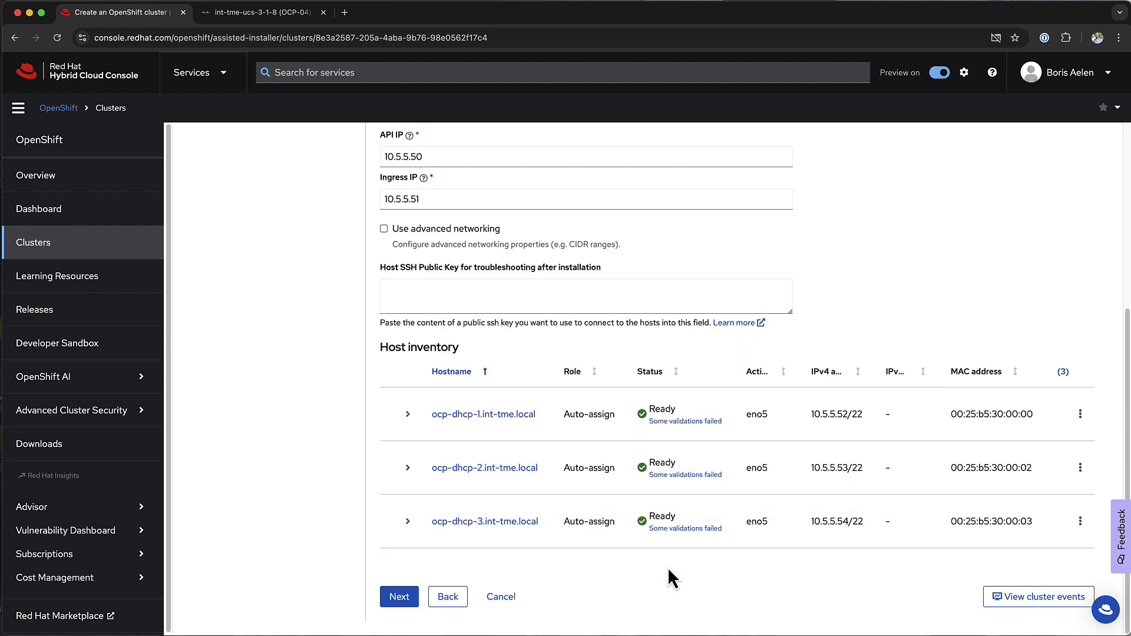
- Review the ocp-dhcp configuration and start the cluster installation
left_click(399, 597)
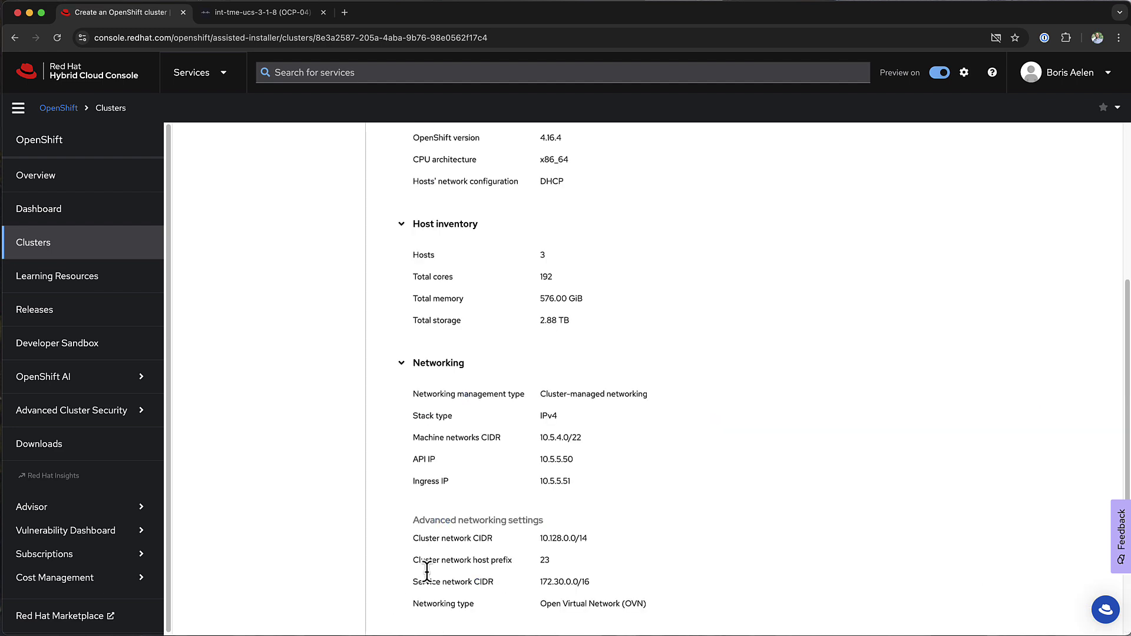
scroll(554, 506, "down", 3)
left_click(427, 591)
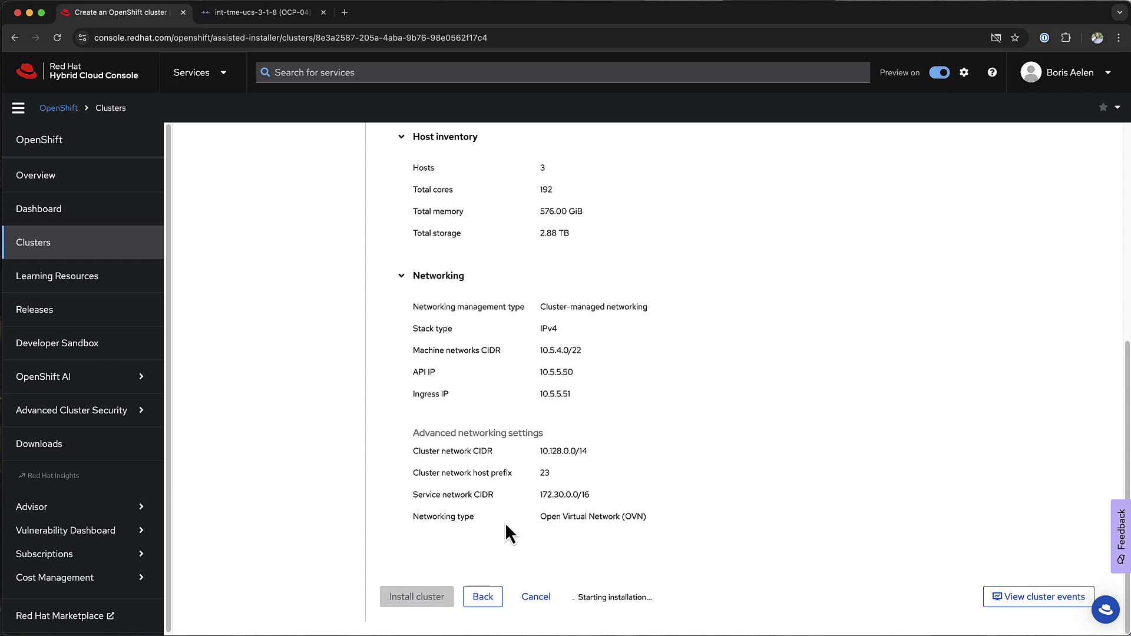